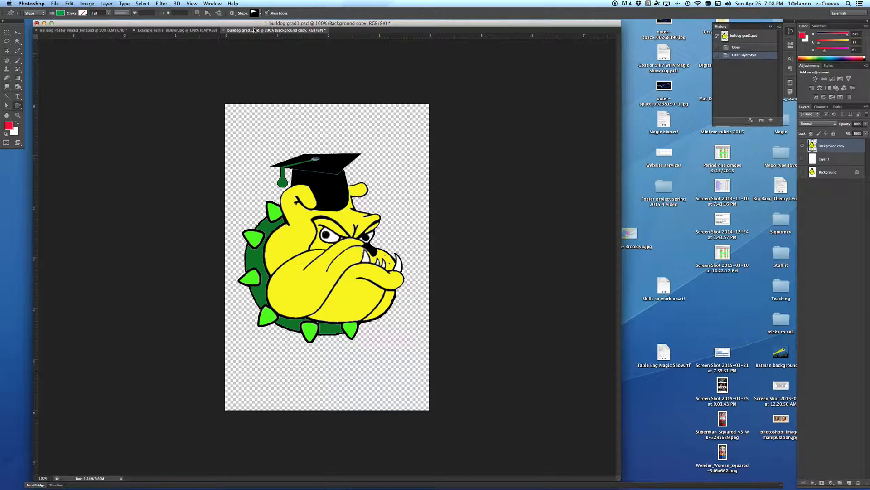
# Step: Create a new U.S. Paper Letter document, 8.5 × 11 inches at 300 pixels/inch, named with the surname followed by "P1 Banner"
pyautogui.click(54, 4)
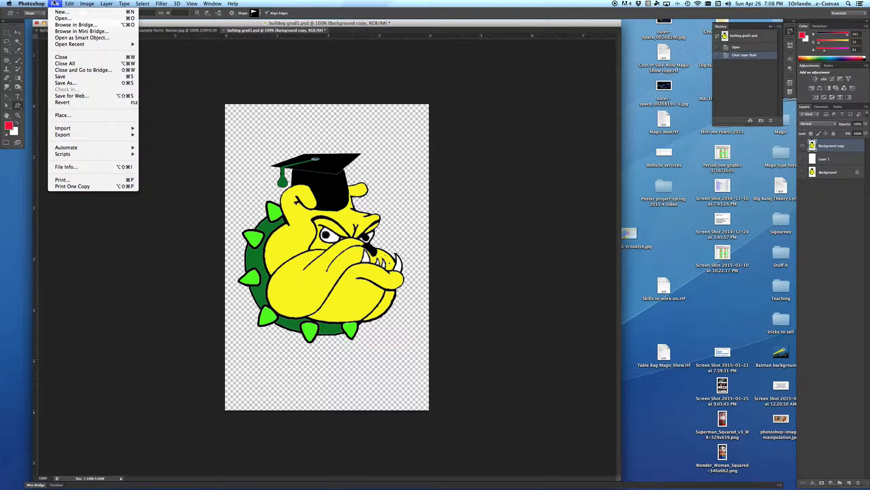
pyautogui.click(62, 11)
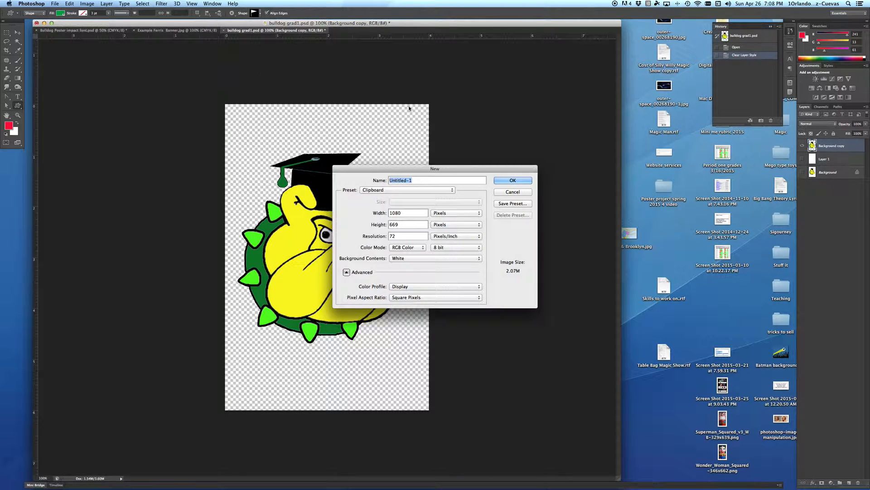
pyautogui.write('Cuevas P1 C')
pyautogui.press('BackSpace')
pyautogui.write('Banner')
pyautogui.click(390, 190)
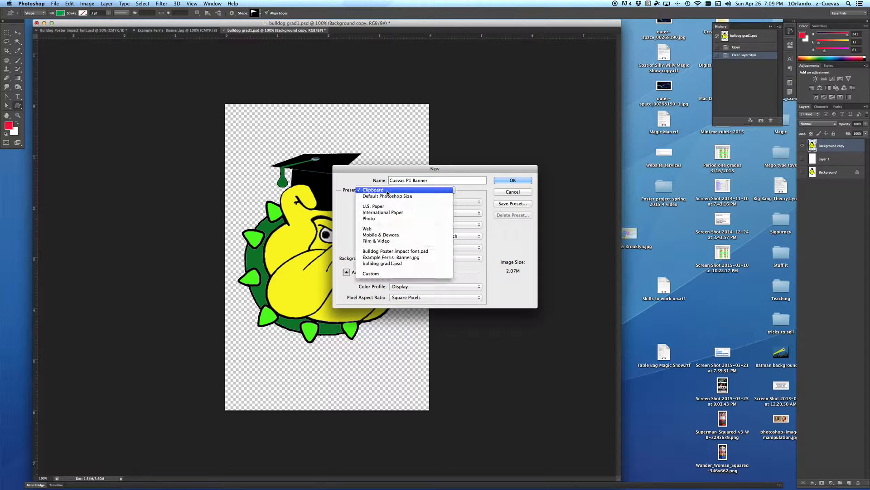
pyautogui.click(403, 208)
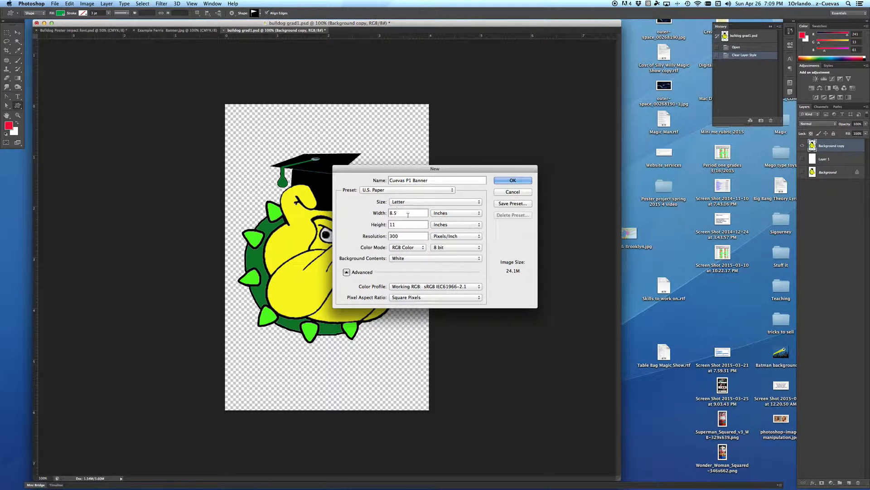
pyautogui.click(511, 179)
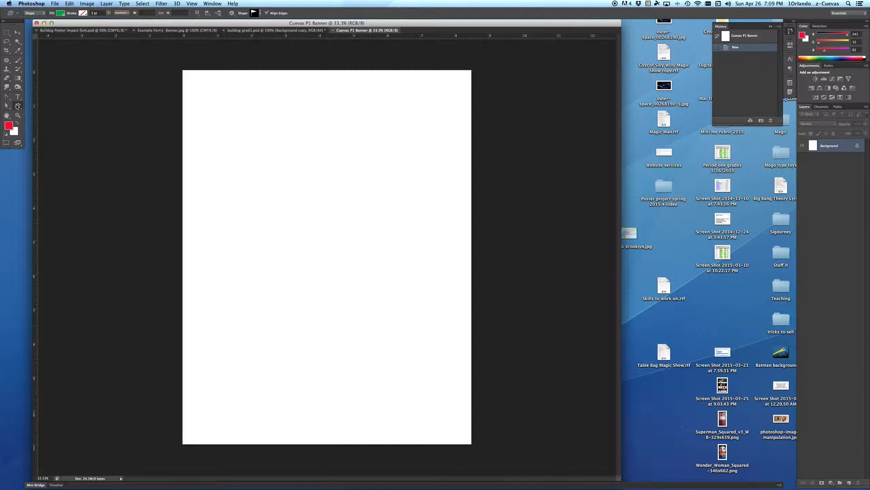
# Step: Draw the pennant flag custom shape across the upper part of the page, about 2080 × 2320 px
pyautogui.click(259, 14)
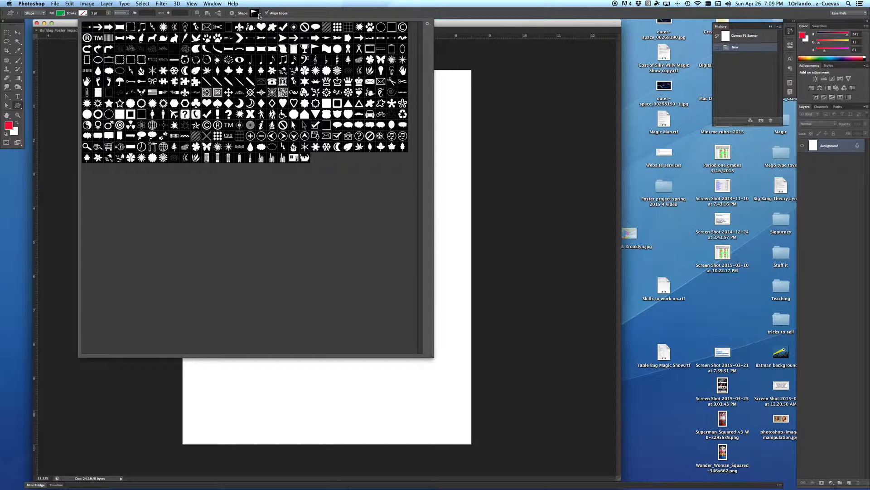
pyautogui.click(255, 15)
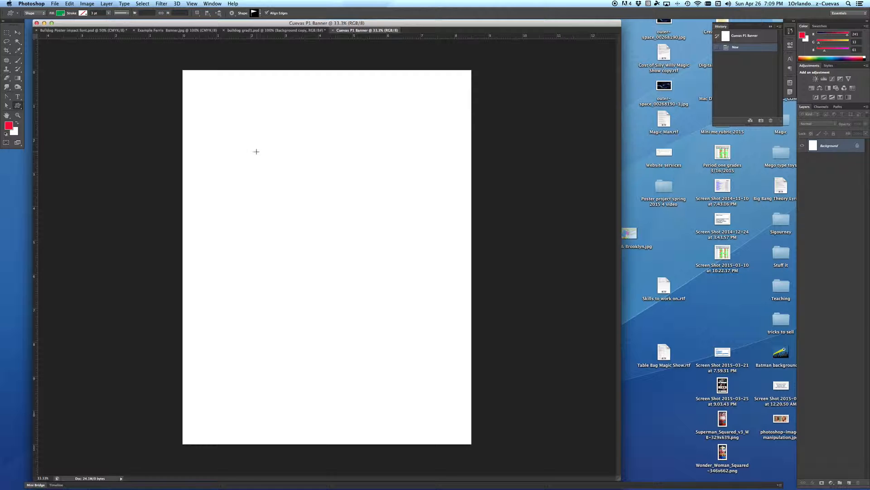
pyautogui.moveTo(227, 117); pyautogui.dragTo(462, 399)
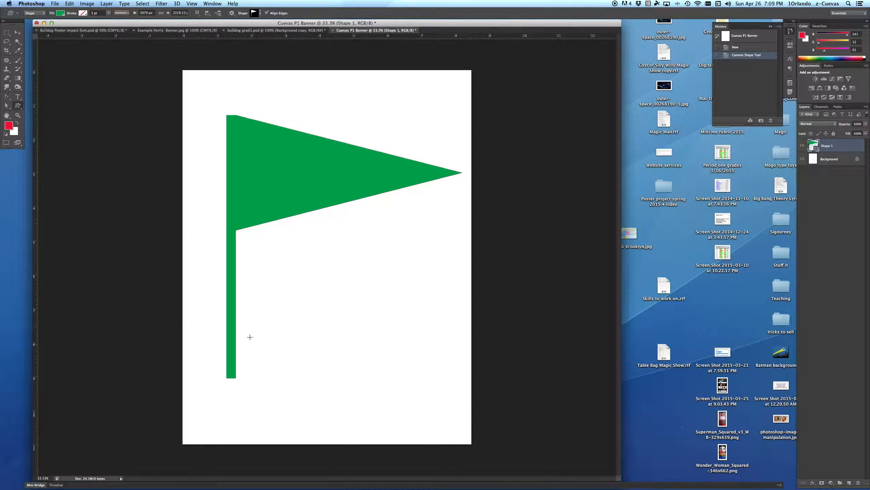
# Step: Try yellow and purple swatches as the pennant shape's fill
pyautogui.click(60, 13)
pyautogui.click(66, 71)
pyautogui.click(41, 63)
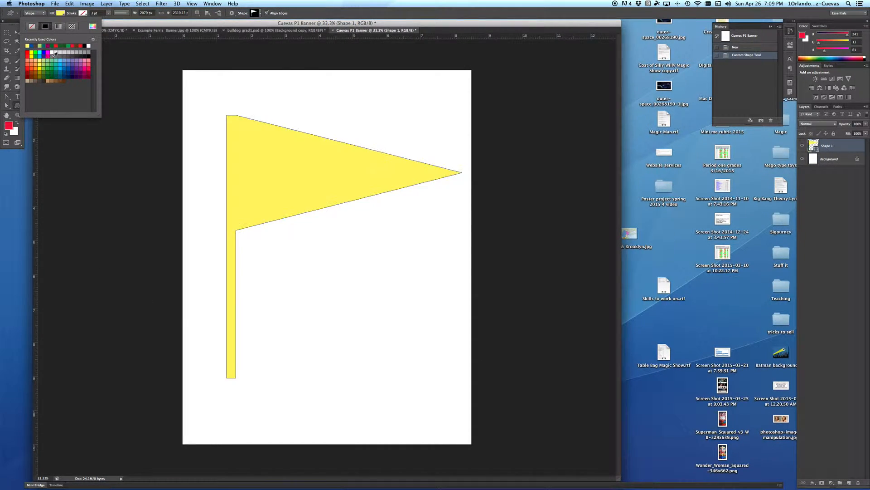
pyautogui.click(77, 69)
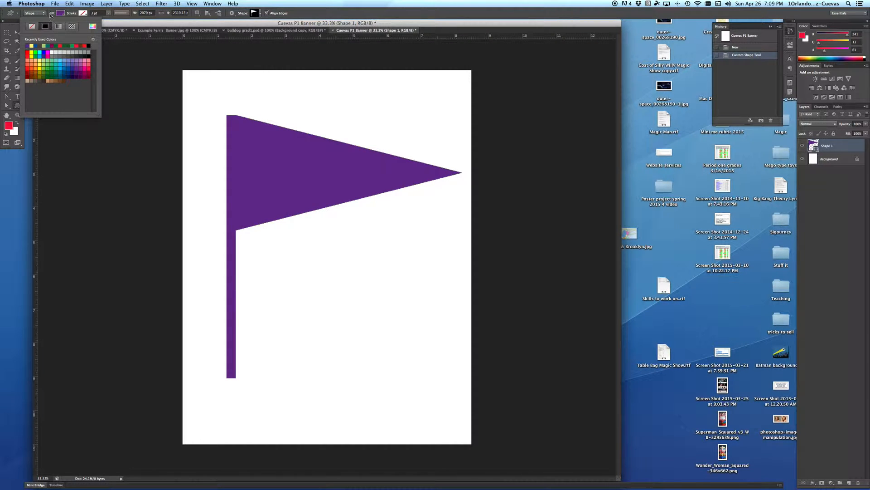
# Step: Set the pennant shape's fill to a custom dark green
pyautogui.click(93, 26)
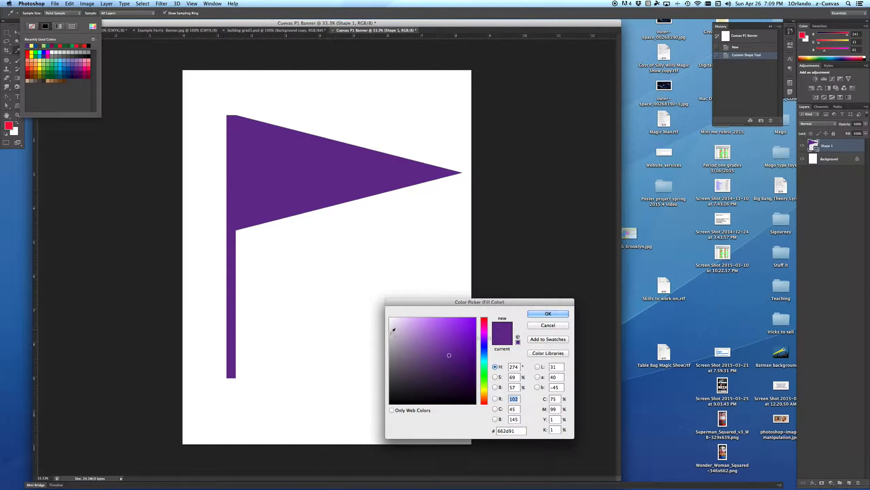
pyautogui.click(484, 381)
pyautogui.click(462, 374)
pyautogui.click(462, 360)
pyautogui.click(549, 315)
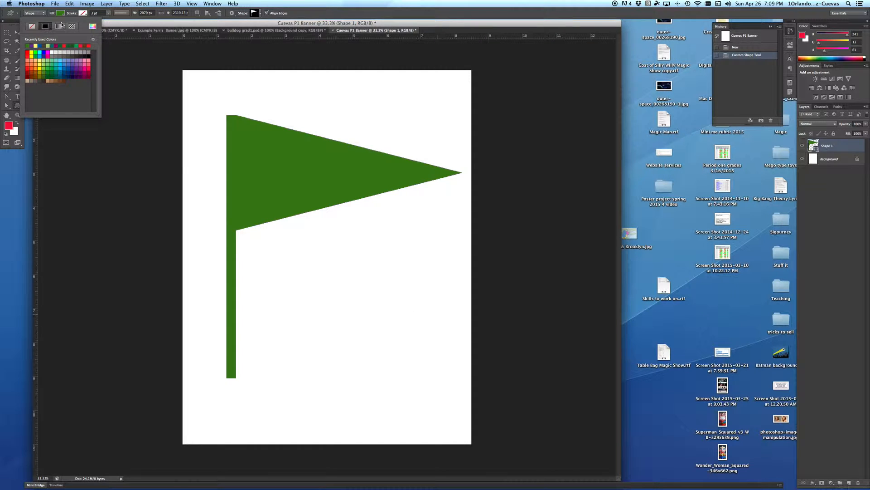
pyautogui.click(60, 14)
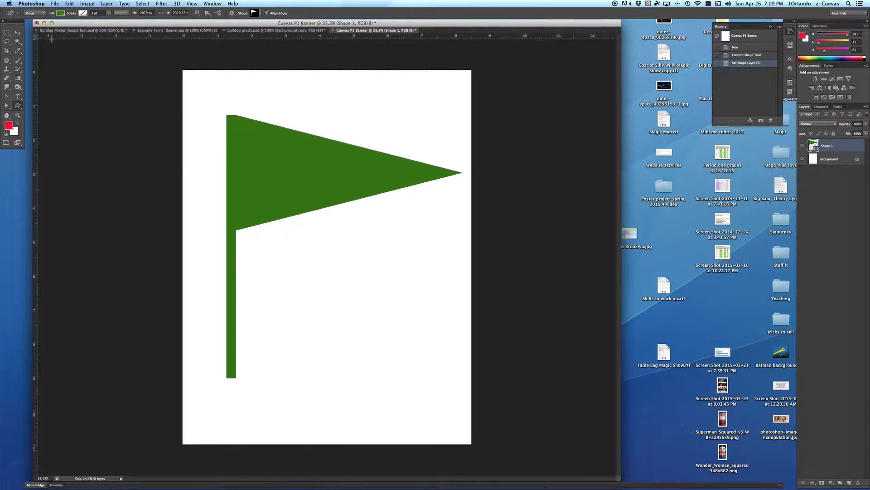
# Step: Add the text "Ferris" in the white area below the pennant, beside the pole
pyautogui.click(19, 97)
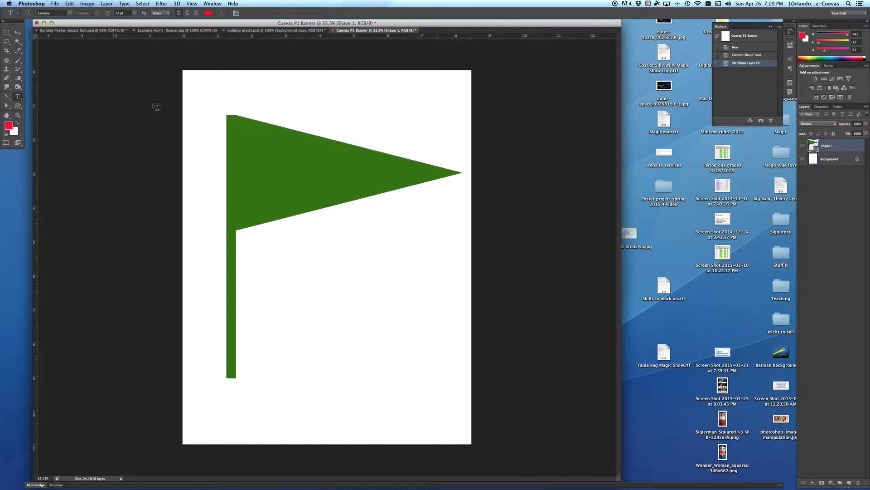
pyautogui.click(262, 292)
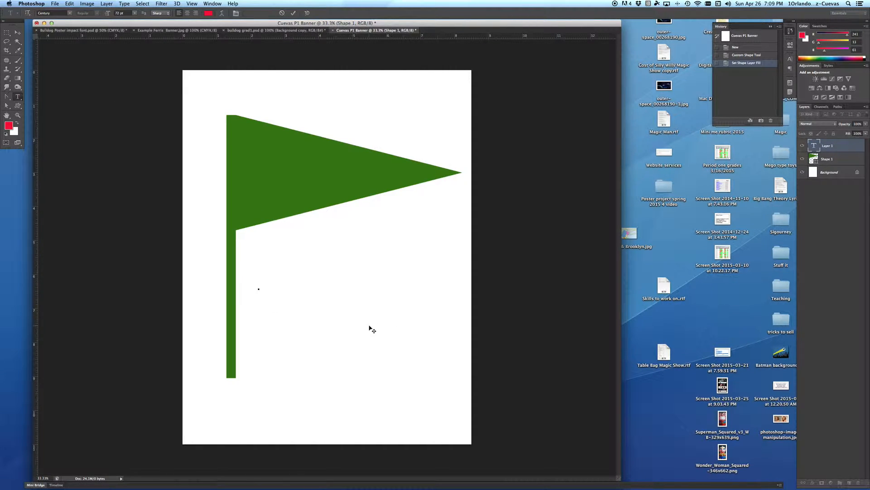
pyautogui.write('Ferris')
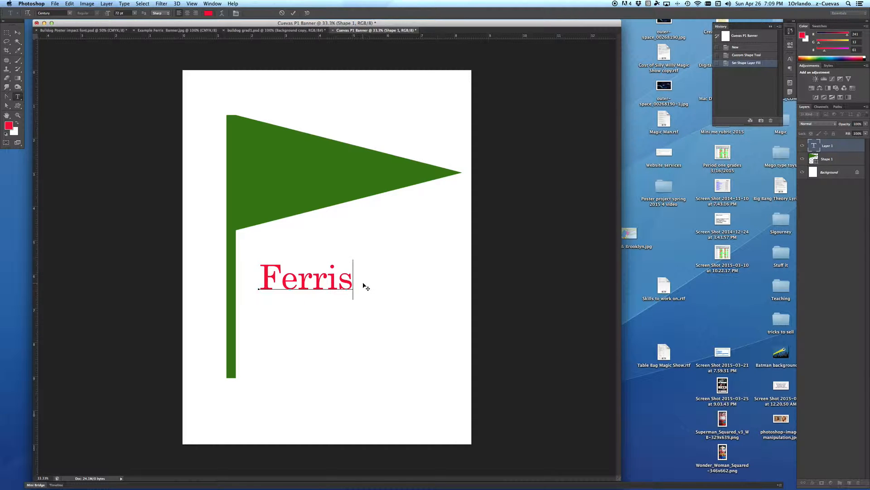
# Step: Set the font of the "Ferris" text to Colleged and nudge the text slightly upward
pyautogui.moveTo(352, 282); pyautogui.dragTo(254, 286)
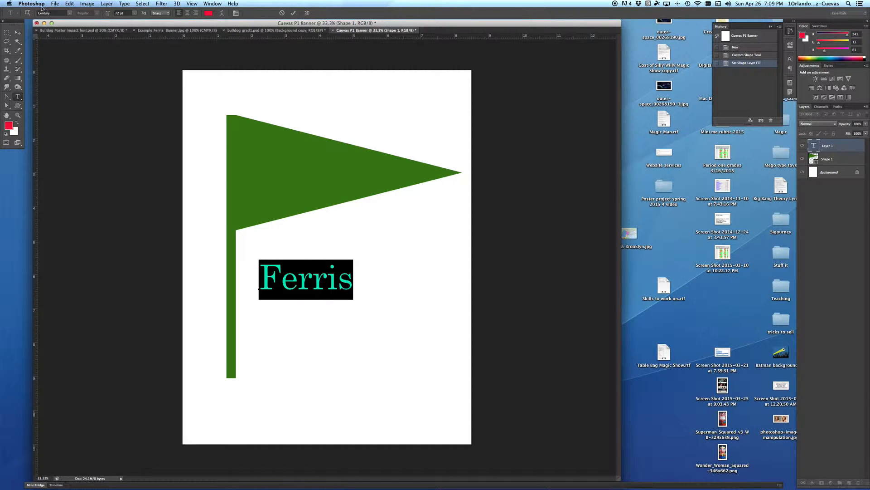
pyautogui.click(69, 13)
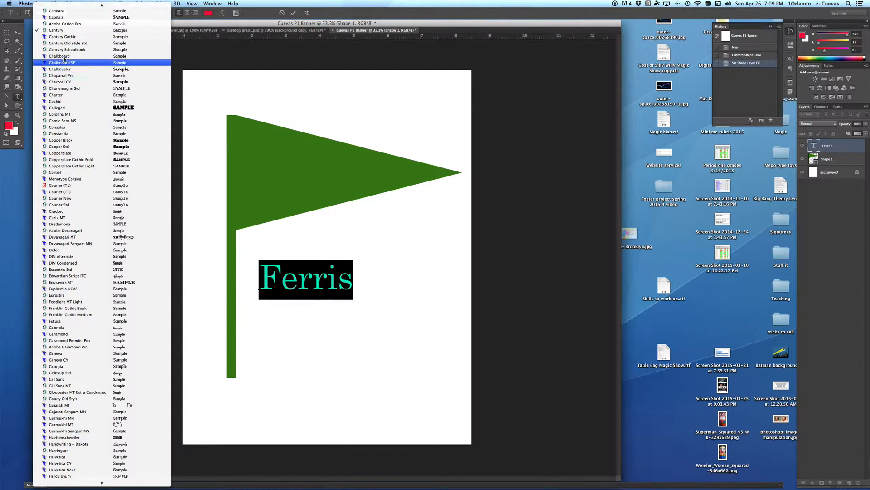
pyautogui.click(59, 33)
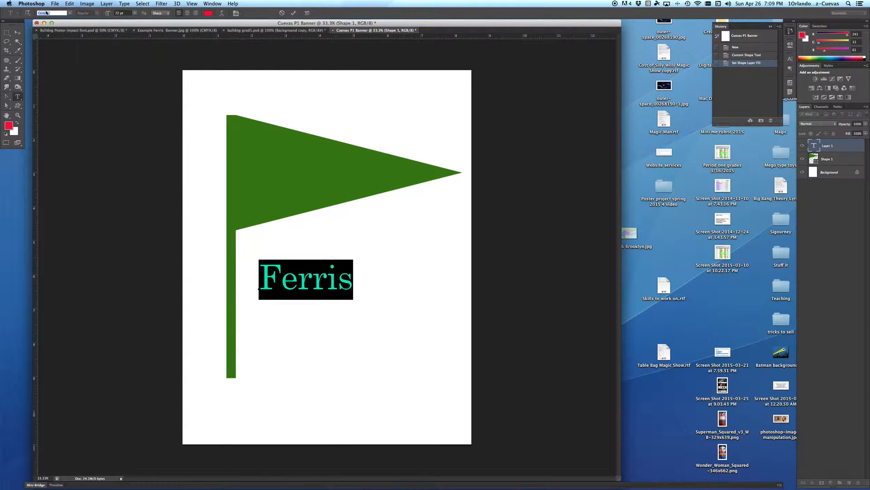
pyautogui.click(44, 13)
pyautogui.press('Down')
pyautogui.press('Down')
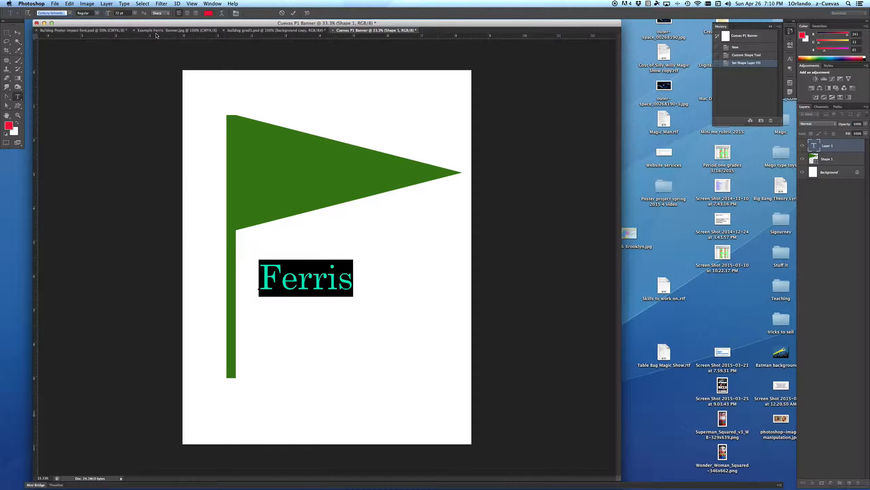
pyautogui.press('Down')
pyautogui.press('Down')
pyautogui.press('Down')
pyautogui.press('Down')
pyautogui.press('Down')
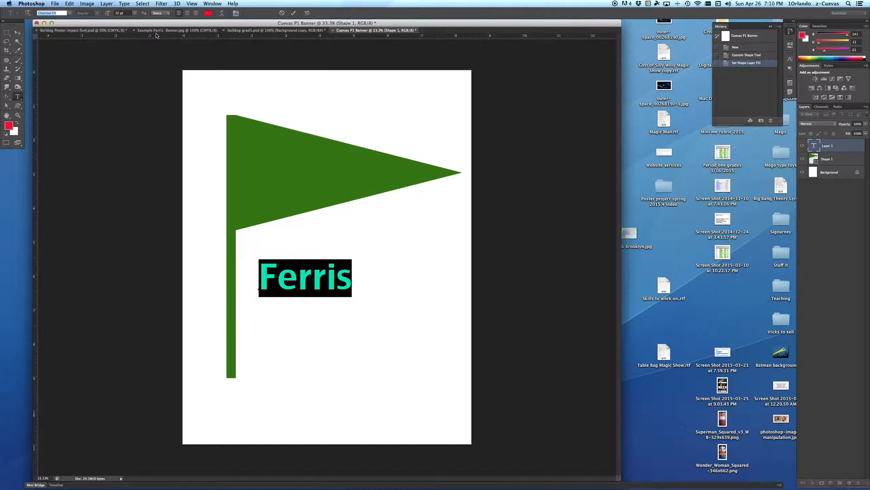
pyautogui.press('Down')
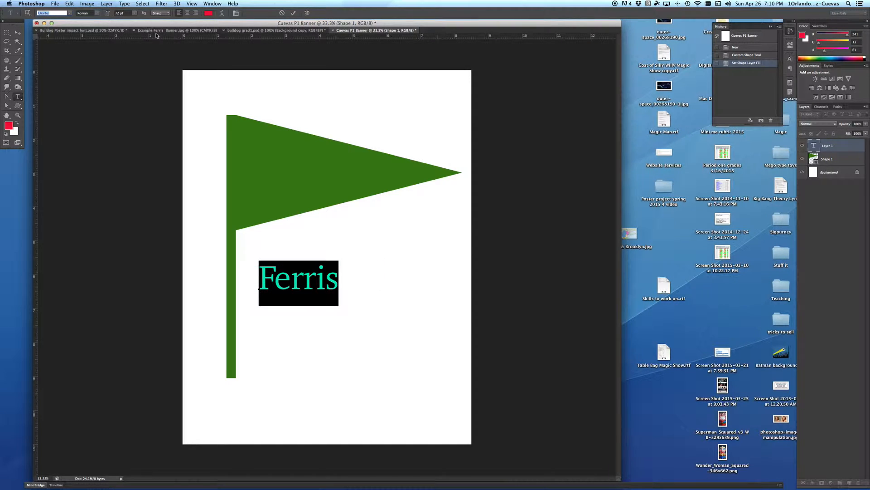
pyautogui.press('Down')
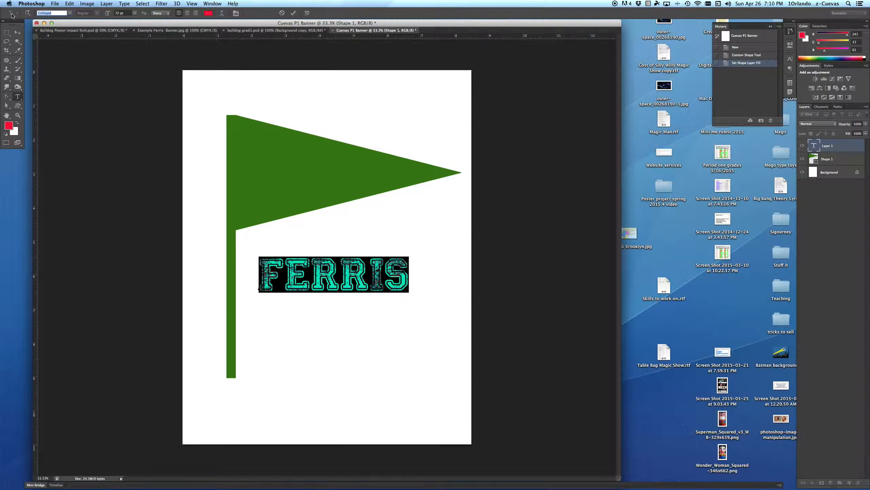
pyautogui.click(18, 33)
pyautogui.moveTo(348, 265)
pyautogui.mouseDown()
pyautogui.moveTo(349, 250)
pyautogui.moveTo(349, 262)
pyautogui.mouseUp()
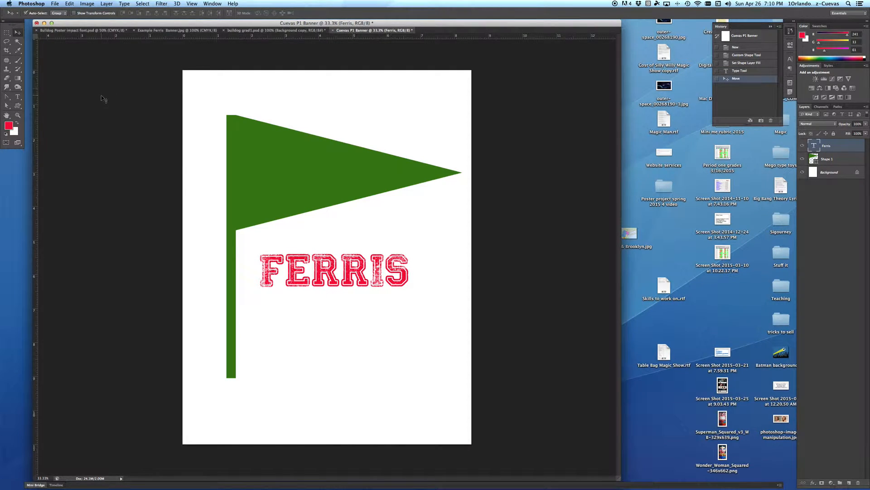
# Step: Recolour the whole "Ferris" text to the dark yellow cbc520
pyautogui.click(18, 97)
pyautogui.moveTo(261, 271); pyautogui.dragTo(481, 291)
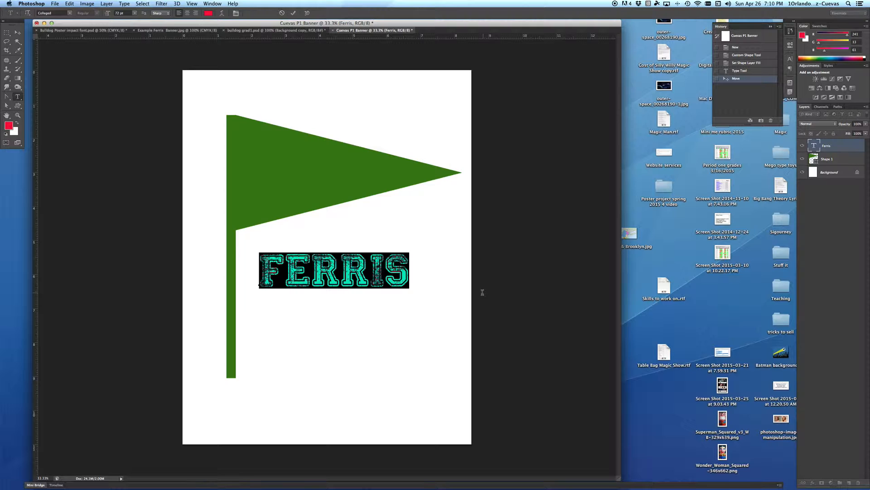
pyautogui.click(209, 13)
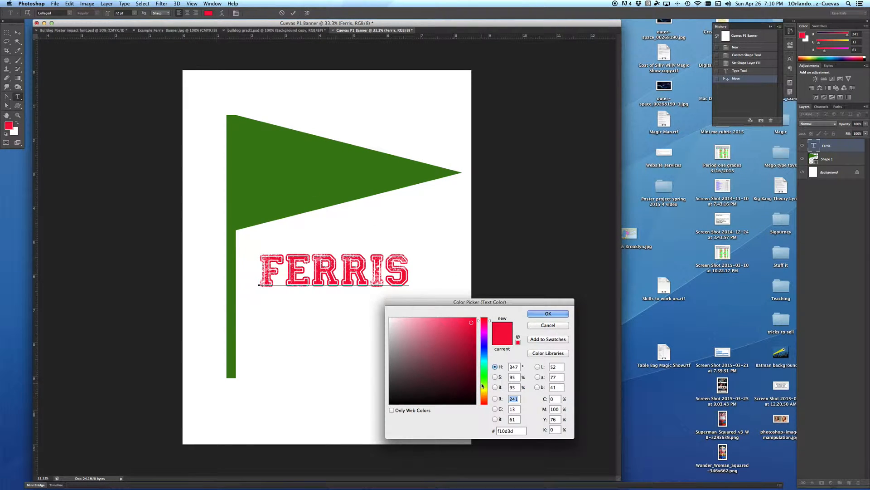
pyautogui.moveTo(486, 392); pyautogui.dragTo(487, 390)
pyautogui.click(462, 335)
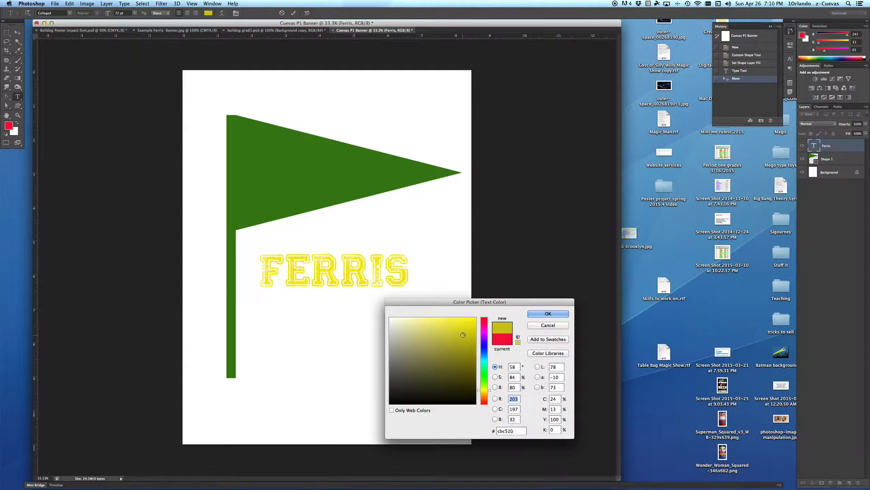
pyautogui.click(542, 314)
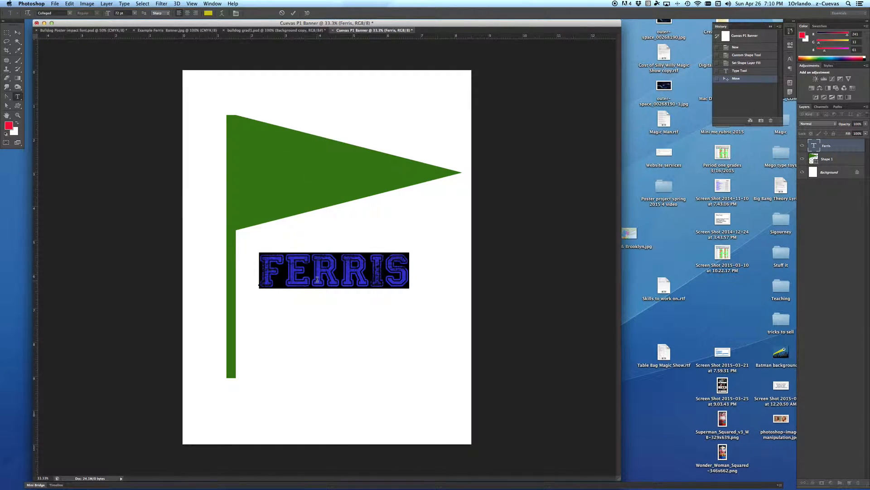
# Step: Rasterize the "Ferris" type layer
pyautogui.click(68, 4)
pyautogui.moveTo(93, 157)
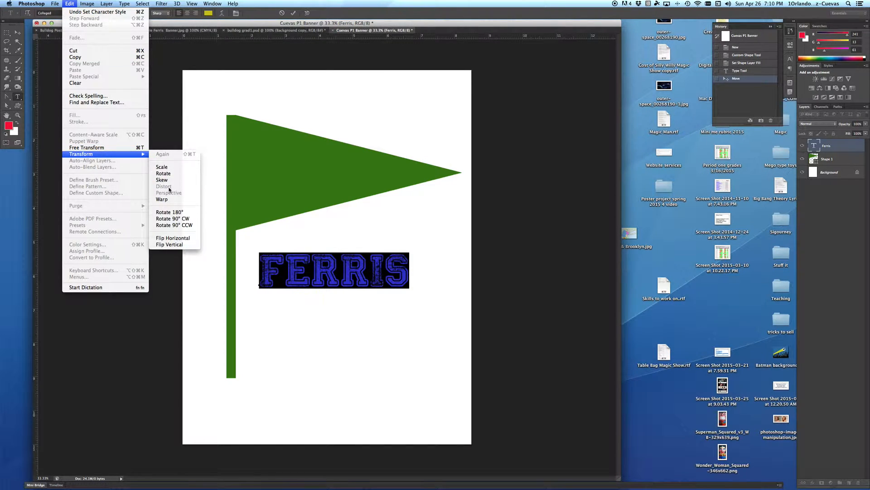
pyautogui.click(843, 147)
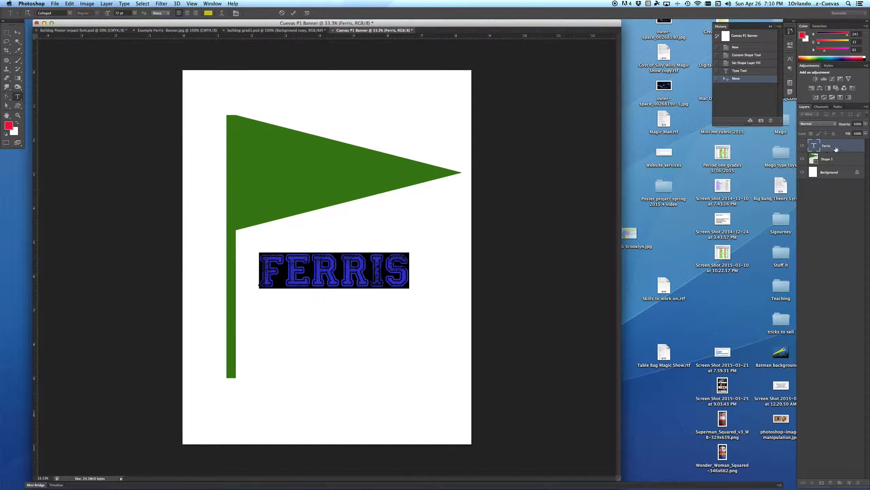
pyautogui.rightClick(842, 148)
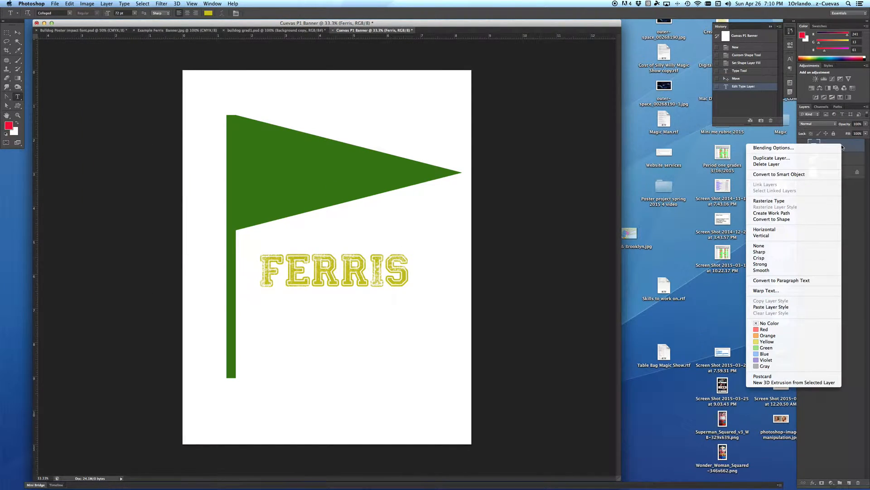
pyautogui.click(778, 202)
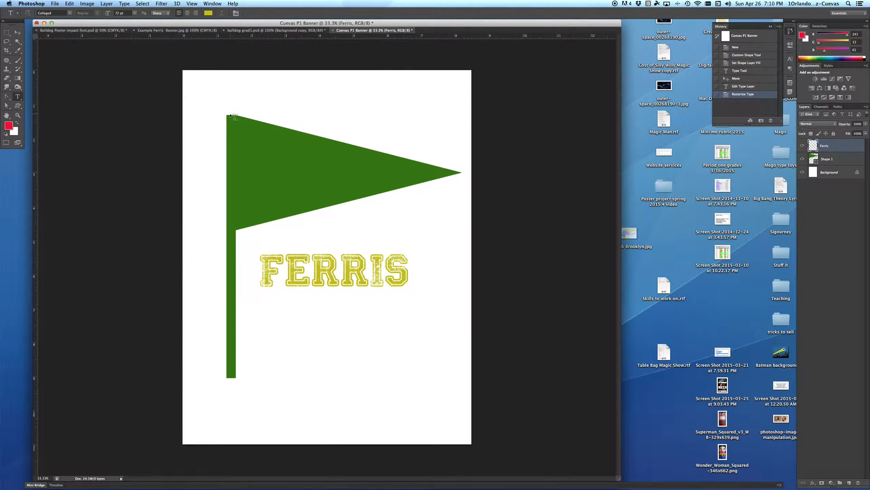
# Step: Distort the Ferris lettering over the pennant, making it tall beside the pole and tapering it along the flag's edges towards the tip
pyautogui.click(70, 4)
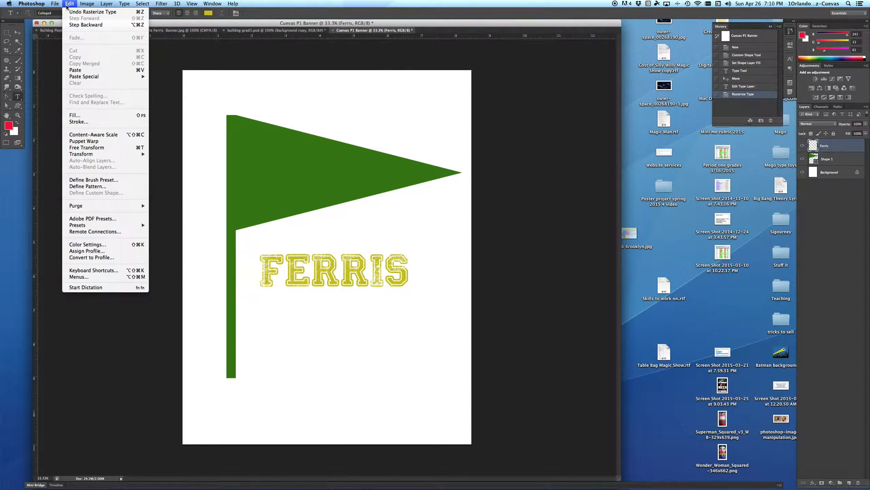
pyautogui.moveTo(102, 155)
pyautogui.click(159, 180)
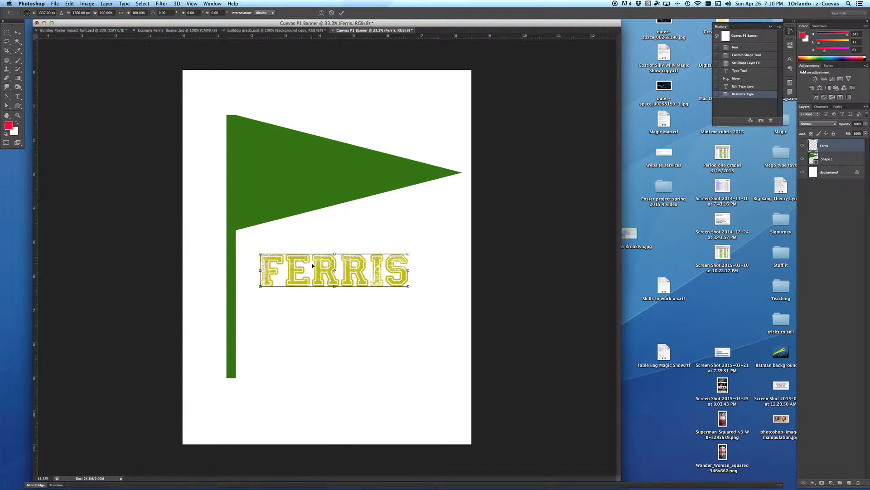
pyautogui.moveTo(320, 270); pyautogui.dragTo(292, 171)
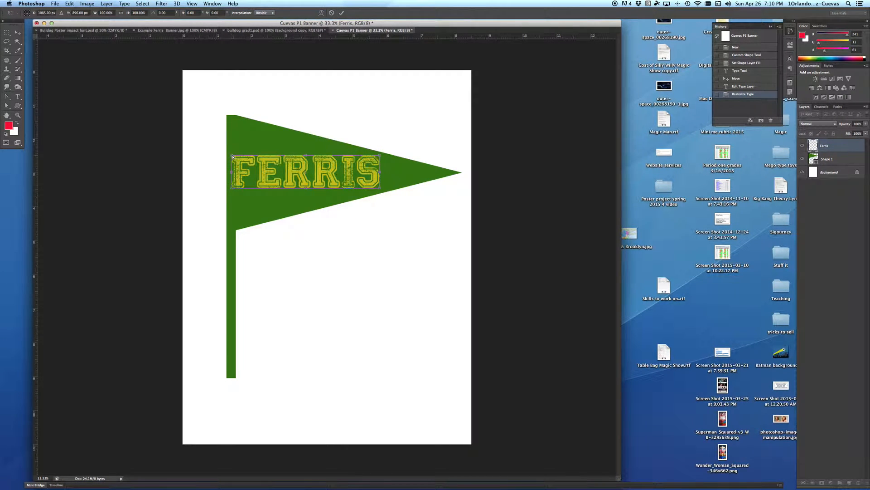
pyautogui.moveTo(232, 156); pyautogui.dragTo(231, 120)
pyautogui.moveTo(233, 190); pyautogui.dragTo(232, 222)
pyautogui.moveTo(380, 174)
pyautogui.mouseDown()
pyautogui.moveTo(390, 174)
pyautogui.moveTo(361, 176)
pyautogui.moveTo(393, 172)
pyautogui.moveTo(387, 156)
pyautogui.moveTo(385, 185)
pyautogui.mouseUp()
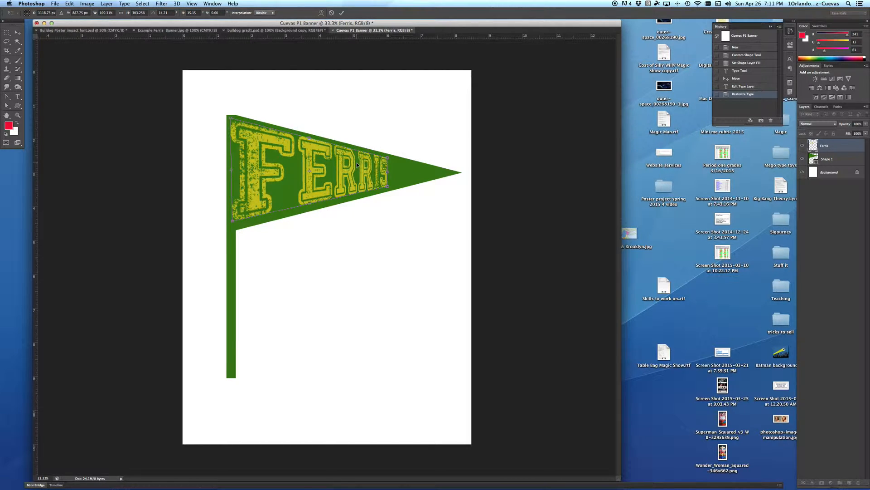
pyautogui.press('Return')
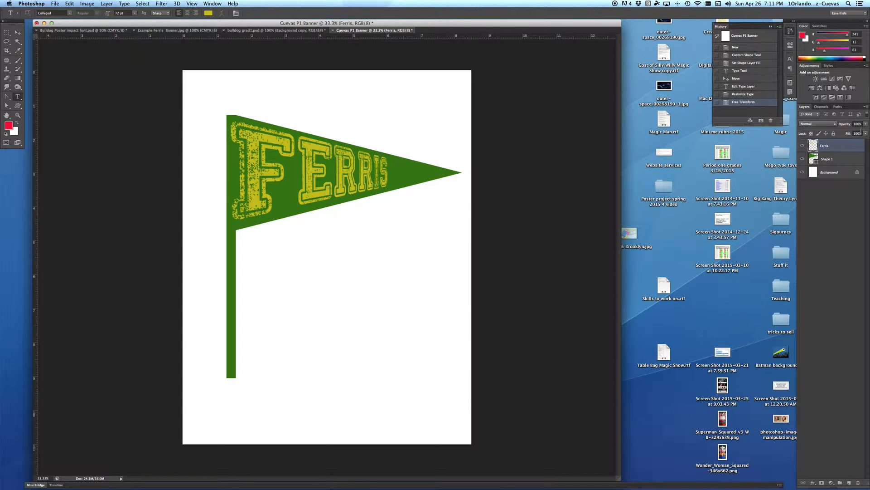
# Step: Try a Bevel & Emboss of 16 px size and a black 3 px outside stroke on the Ferris lettering, turning each off again
pyautogui.doubleClick(850, 149)
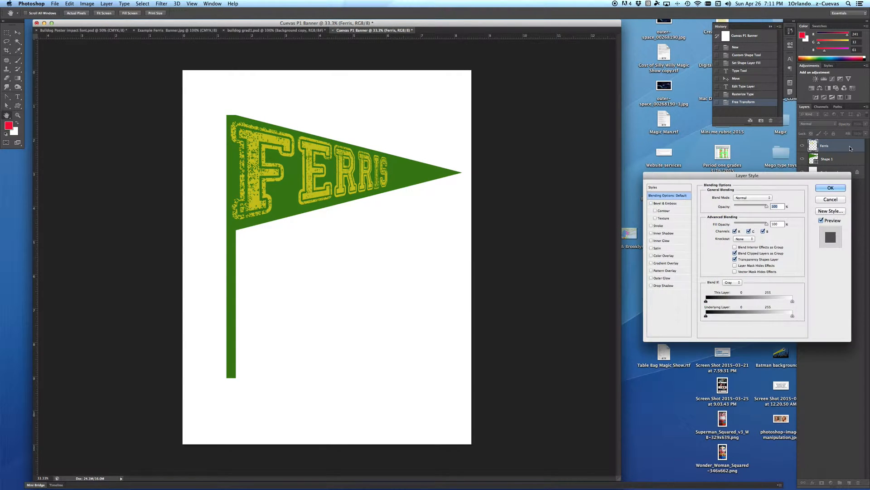
pyautogui.click(654, 203)
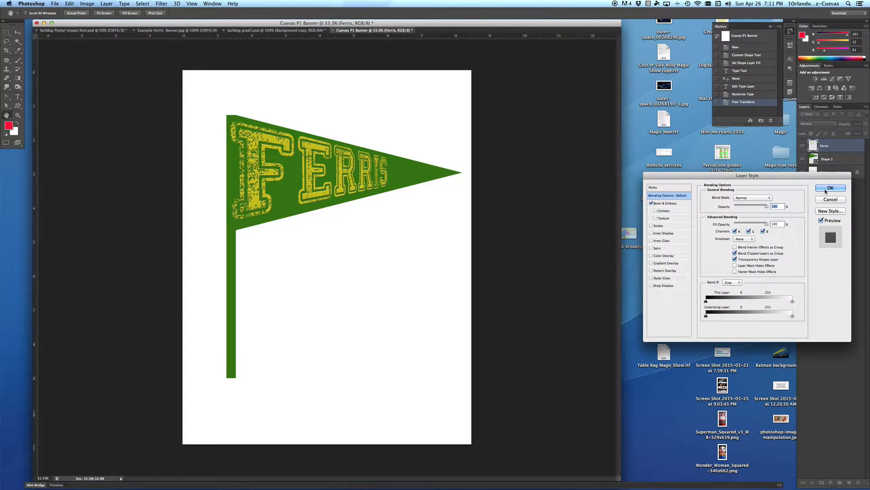
pyautogui.click(666, 203)
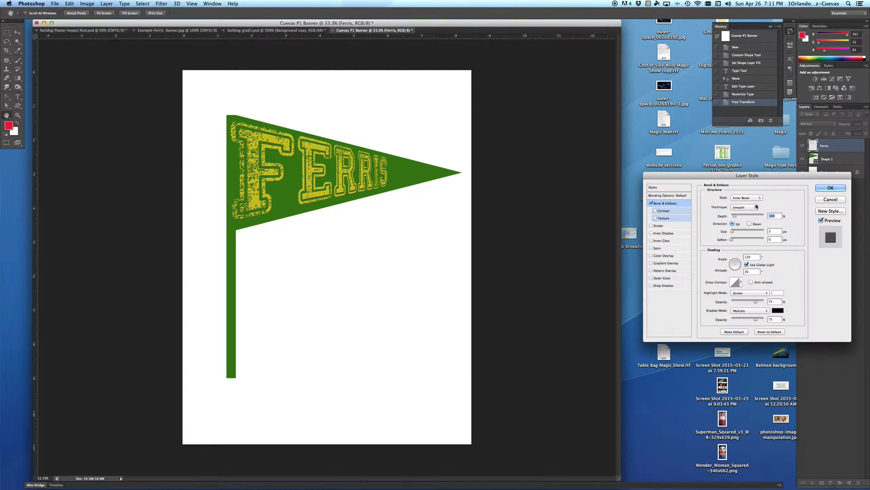
pyautogui.moveTo(734, 217); pyautogui.dragTo(731, 242)
pyautogui.click(736, 241)
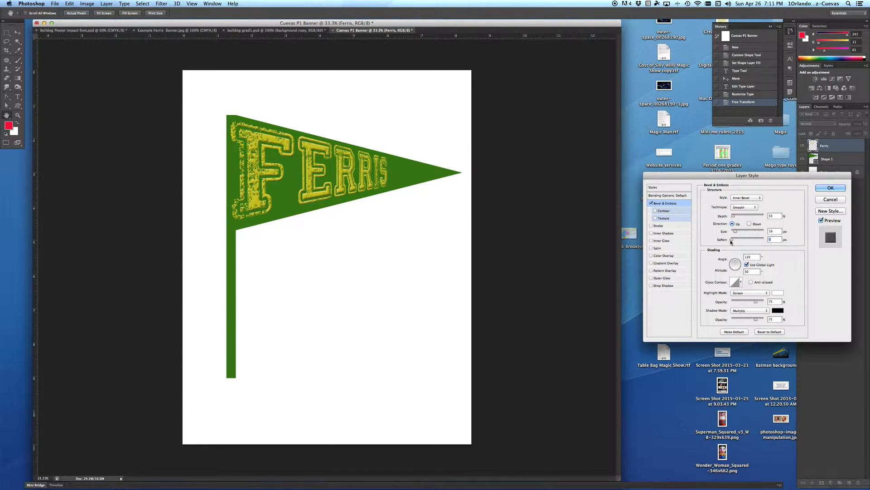
pyautogui.click(651, 203)
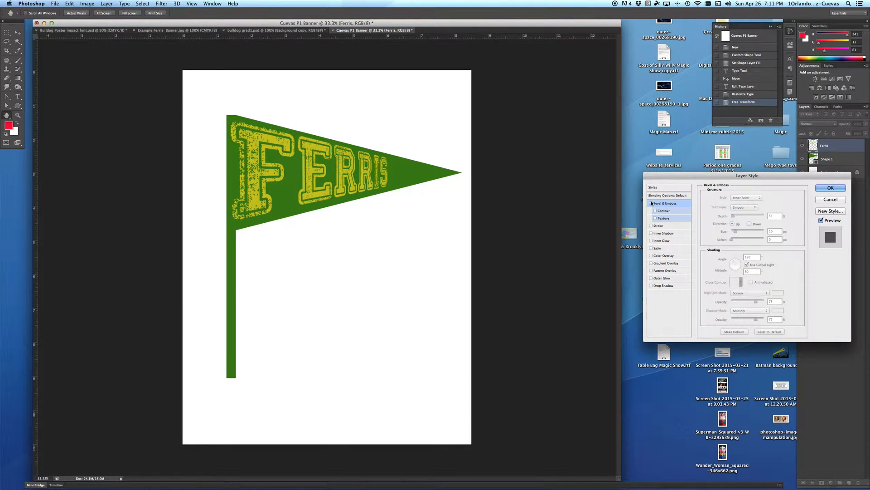
pyautogui.click(651, 225)
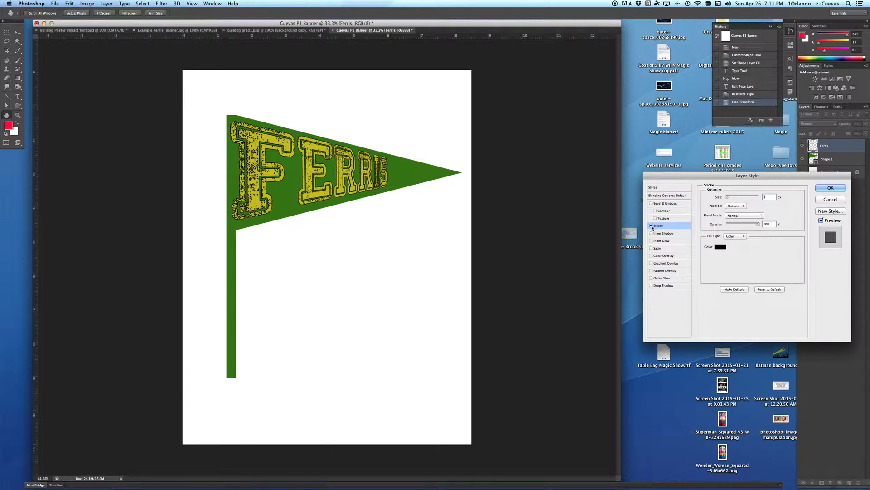
pyautogui.click(651, 225)
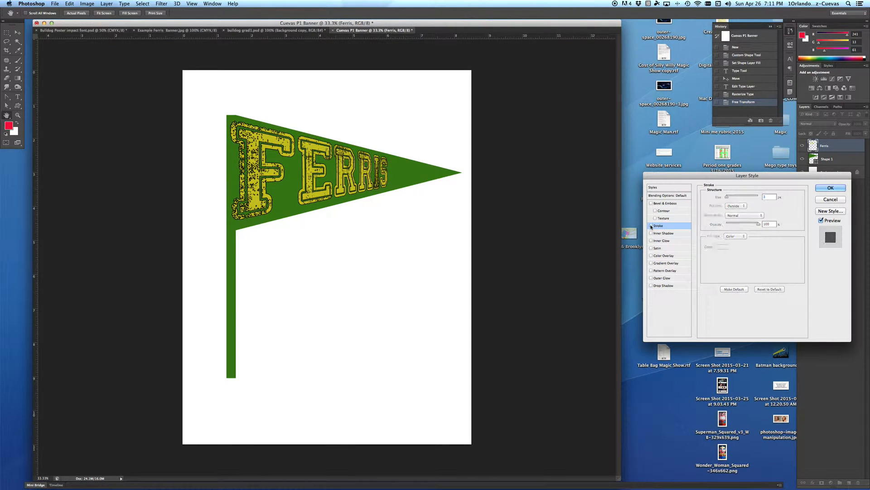
# Step: Apply a drop shadow to the Ferris lettering with a slightly increased distance, in black Multiply mode at 75% opacity
pyautogui.click(652, 286)
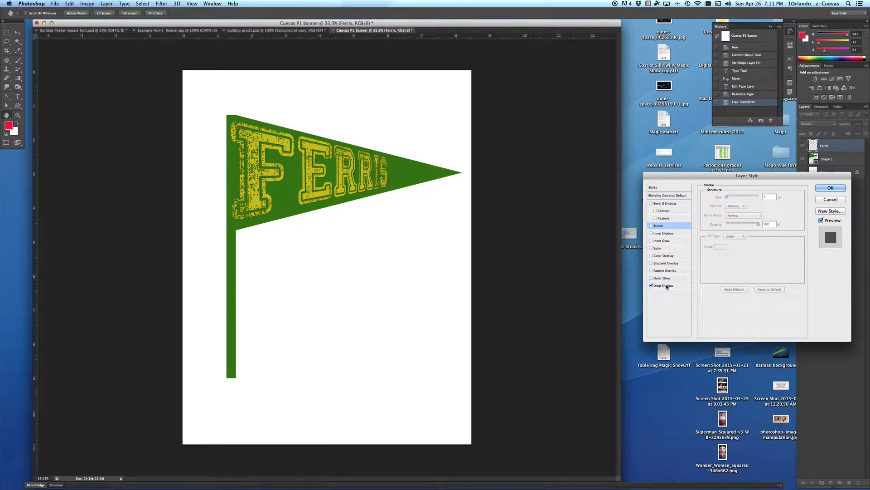
pyautogui.click(670, 285)
pyautogui.moveTo(727, 228); pyautogui.dragTo(729, 231)
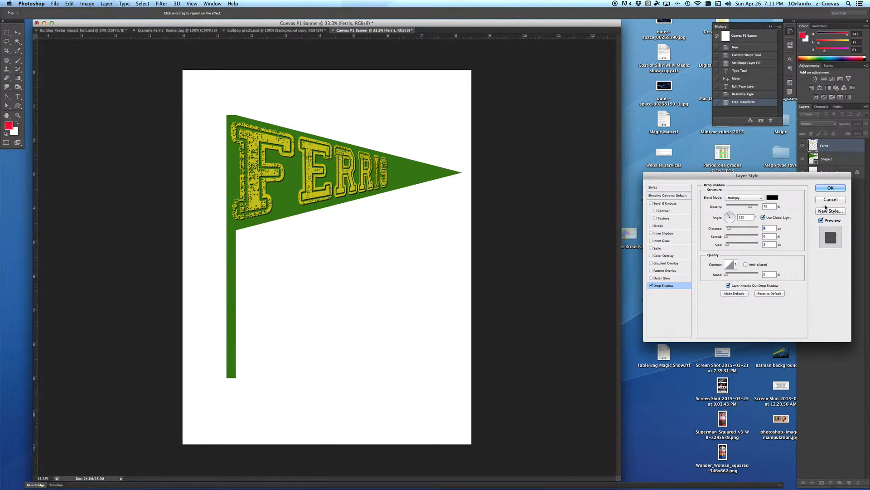
pyautogui.click(824, 189)
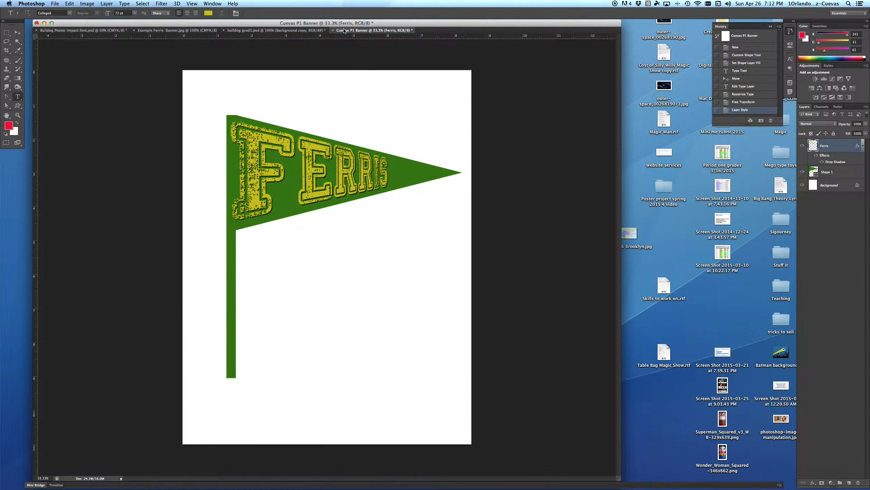
# Step: Float bulldog grad1.psd in its own window and copy its Background copy layer with the bulldog into the banner document
pyautogui.click(240, 30)
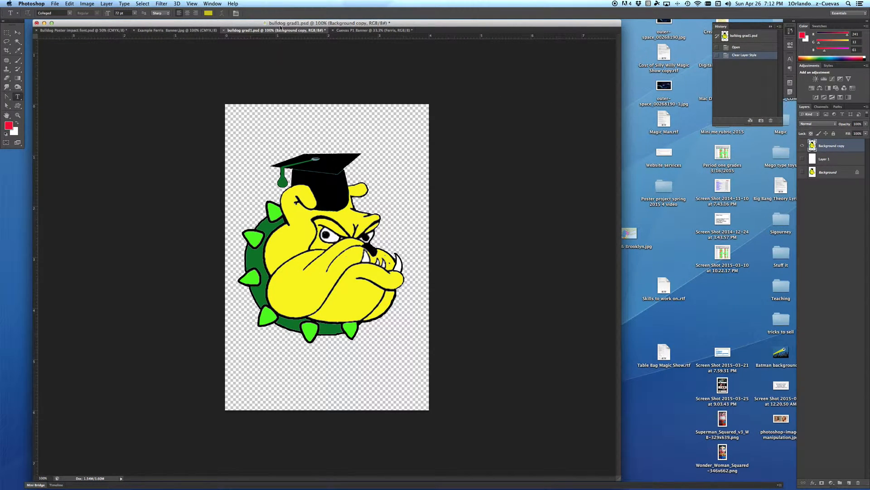
pyautogui.moveTo(271, 31); pyautogui.dragTo(566, 42)
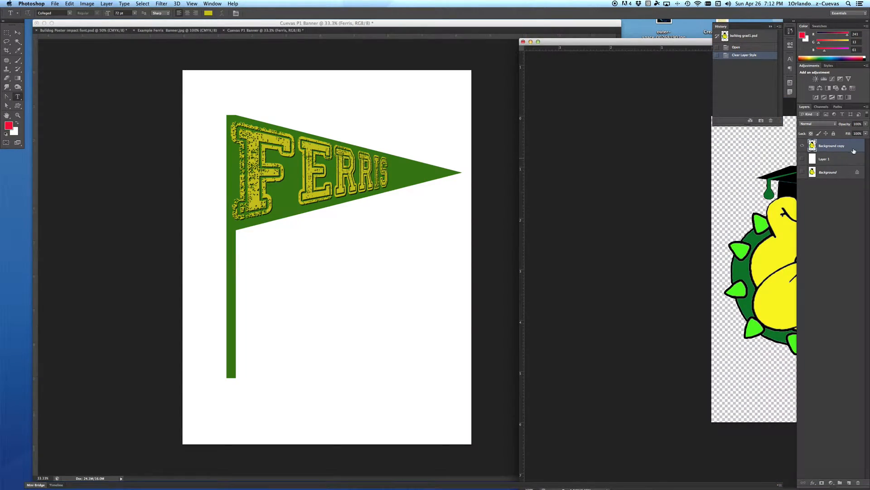
pyautogui.moveTo(841, 147); pyautogui.dragTo(438, 178)
# Step: Scale the bulldog down to about 33% and place it on the pennant between the lettering and the tip
pyautogui.press('super+t')
pyautogui.moveTo(396, 140); pyautogui.dragTo(405, 171)
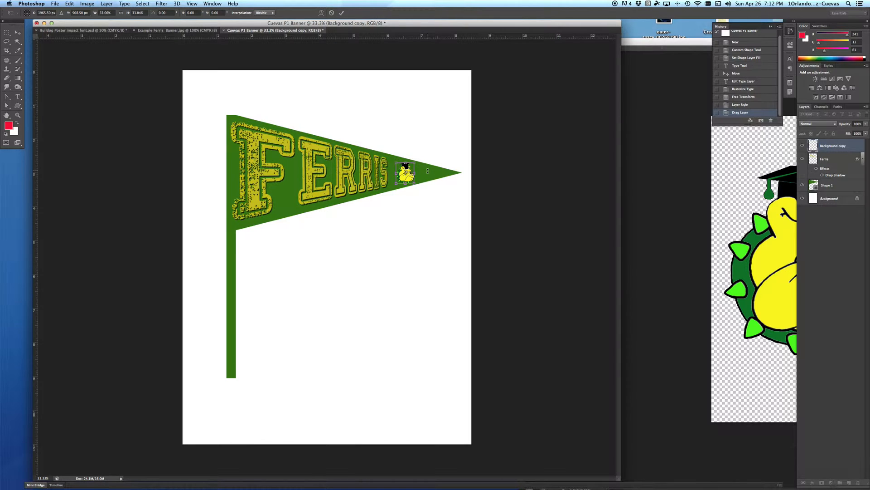
pyautogui.press('Return')
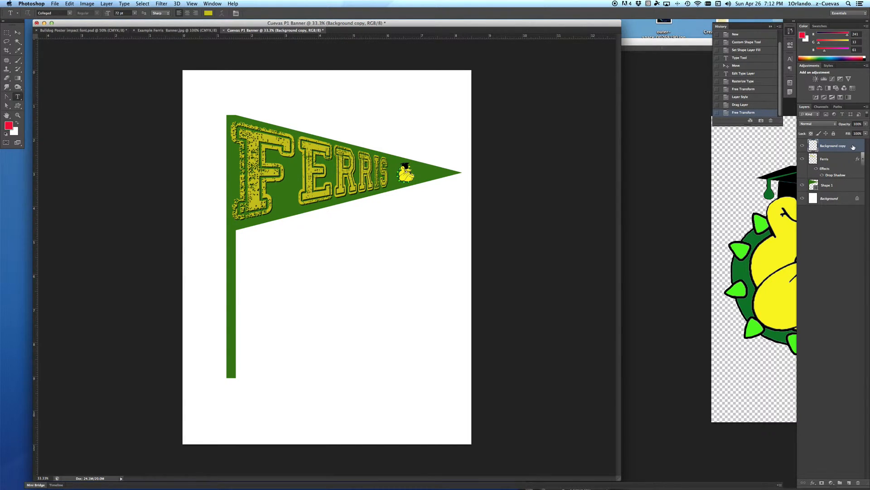
# Step: Merge the bulldog, Ferris and Shape 1 layers into a single layer, leaving out the white Background
pyautogui.keyDown('shift'); pyautogui.click(841, 160); pyautogui.keyUp('shift')
pyautogui.keyDown('shift'); pyautogui.click(851, 183); pyautogui.keyUp('shift')
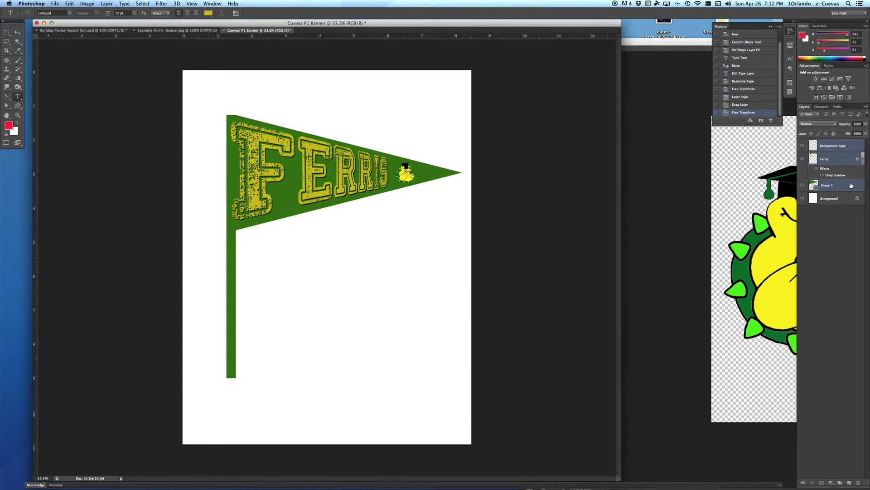
pyautogui.click(867, 108)
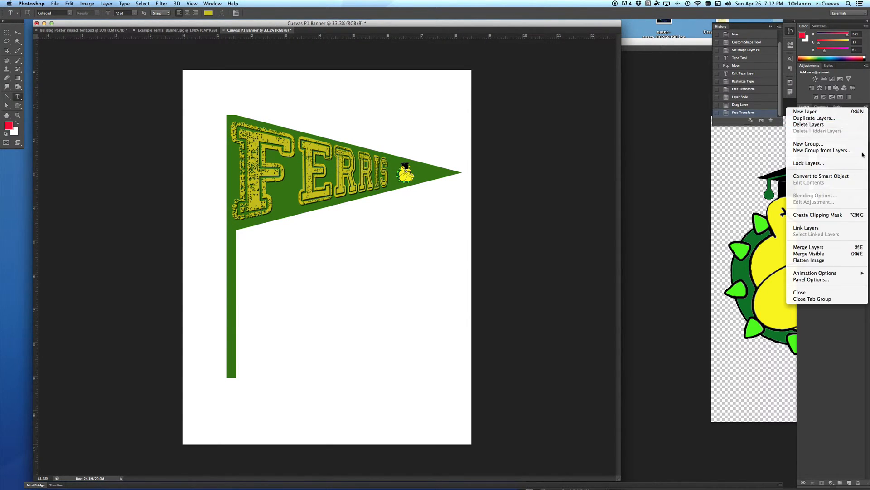
pyautogui.click(818, 248)
# Step: Hide and show the merged pennant layer and the Background in turn to check what each contains
pyautogui.click(803, 147)
pyautogui.click(803, 146)
pyautogui.click(802, 159)
pyautogui.click(803, 159)
pyautogui.click(802, 146)
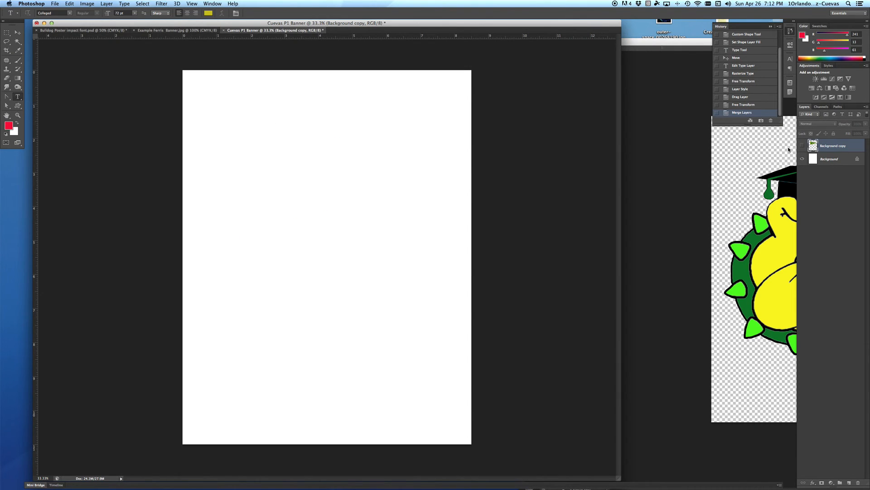
pyautogui.click(803, 146)
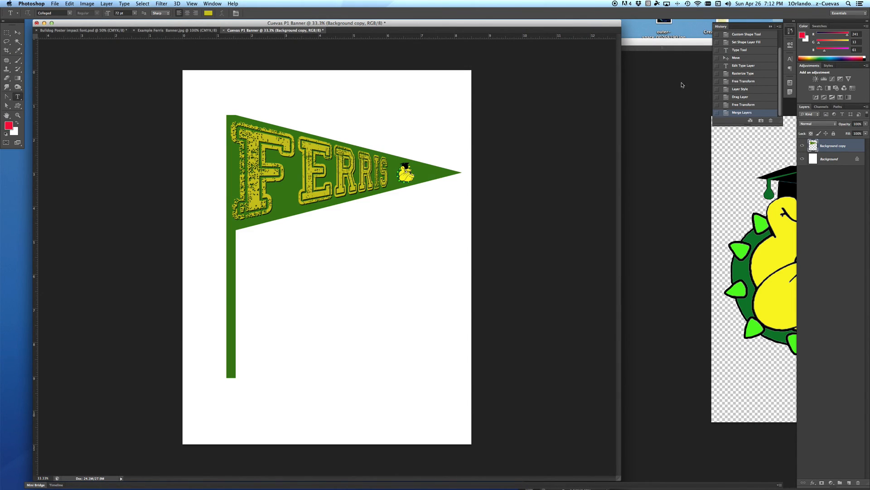